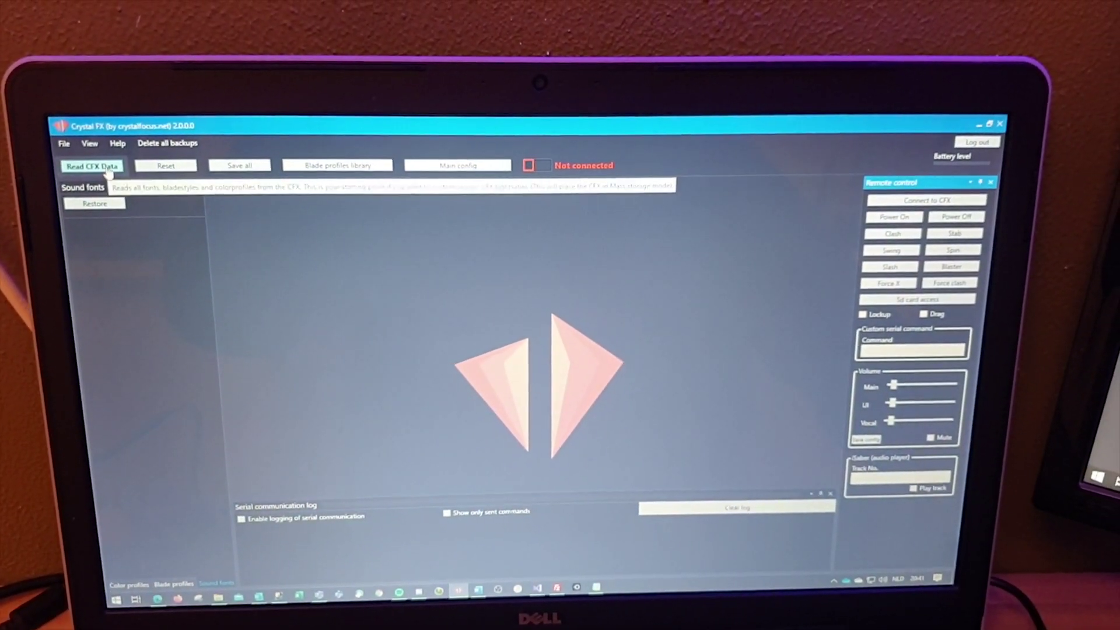
Confirm the Import CFX configuration dialog and wait for the drive-disconnected notice.
click(100, 171)
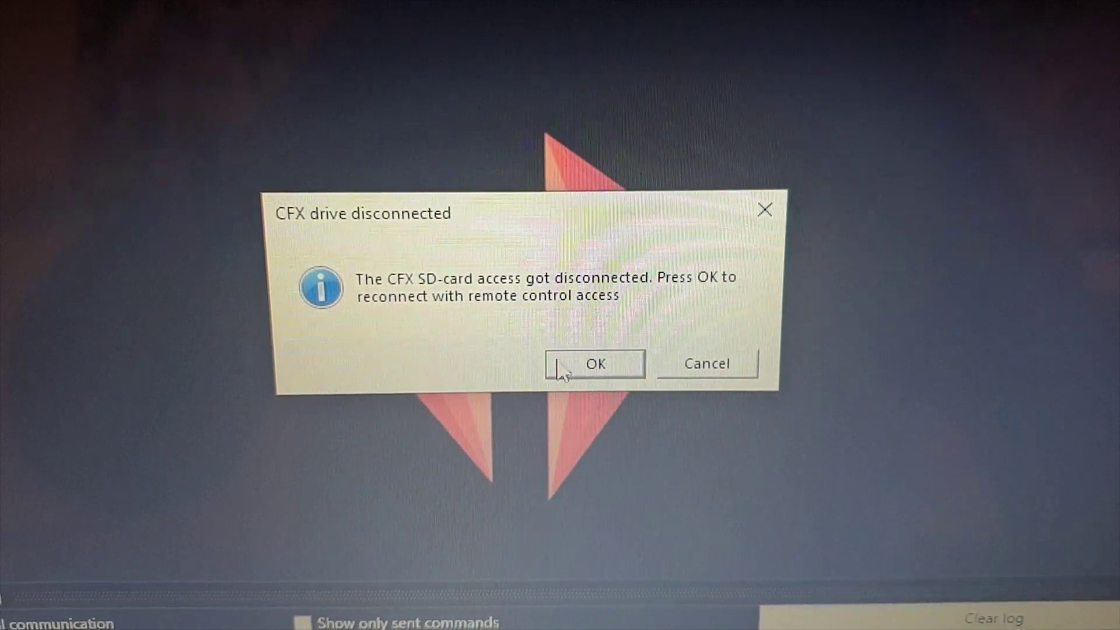
Accept remote control reconnection and toggle the connection until it shows Connected.
click(602, 375)
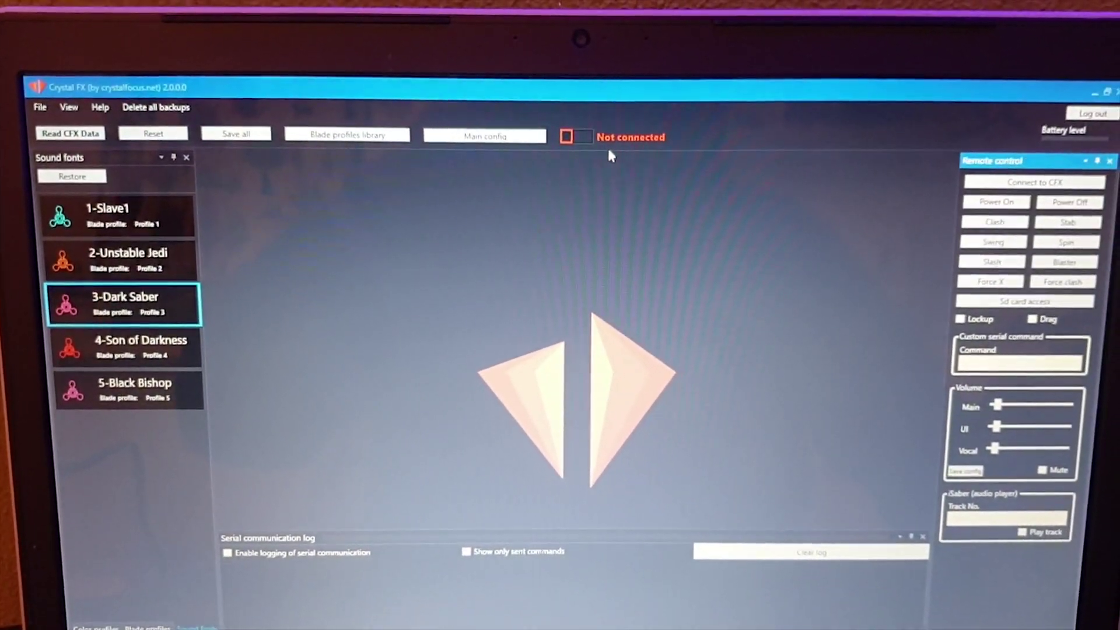
click(610, 148)
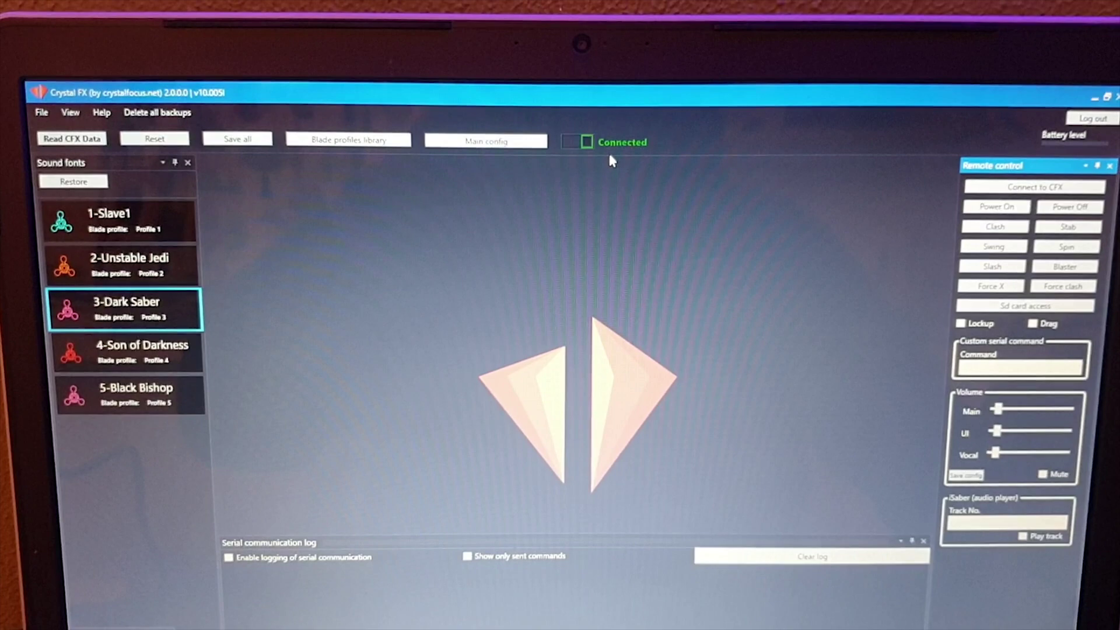